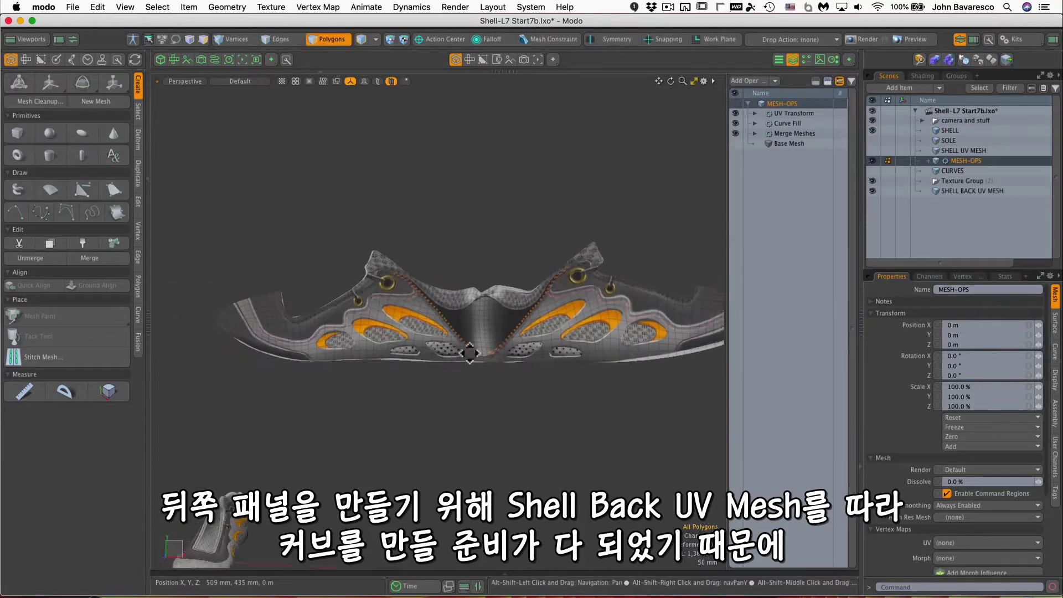
# Hide the SHELL BACK UV MESH item so that only the shoe with its saddle panel is displayed.
pyautogui.keyDown('ctrl'); pyautogui.keyDown('alt'); pyautogui.moveTo(540, 426); pyautogui.dragTo(417, 434); pyautogui.keyUp('alt'); pyautogui.keyUp('ctrl')
pyautogui.press('3')
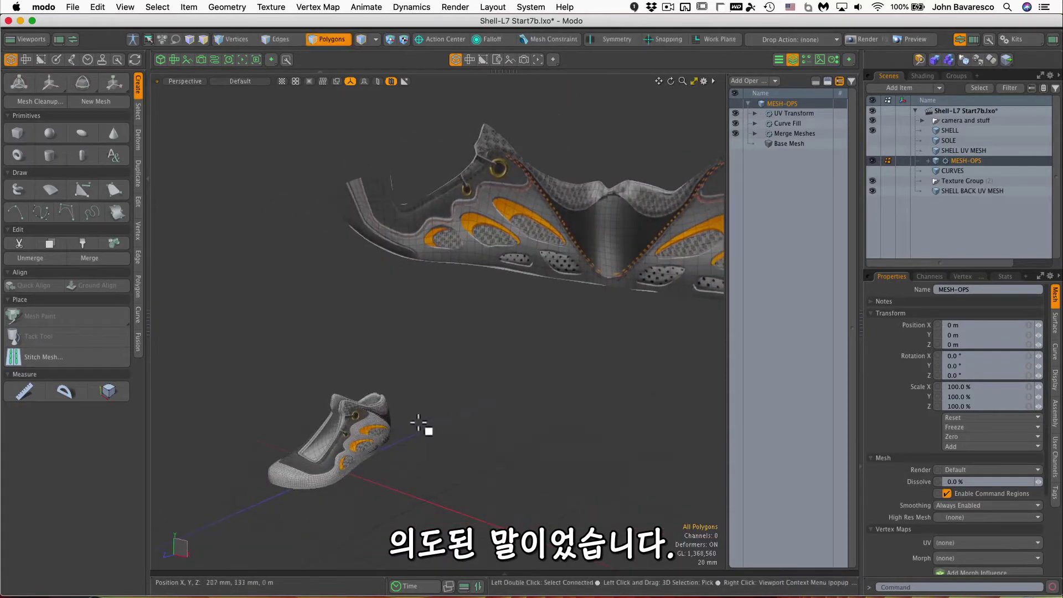
pyautogui.keyDown('ctrl'); pyautogui.keyDown('alt'); pyautogui.moveTo(351, 430); pyautogui.dragTo(482, 421); pyautogui.keyUp('alt'); pyautogui.keyUp('ctrl')
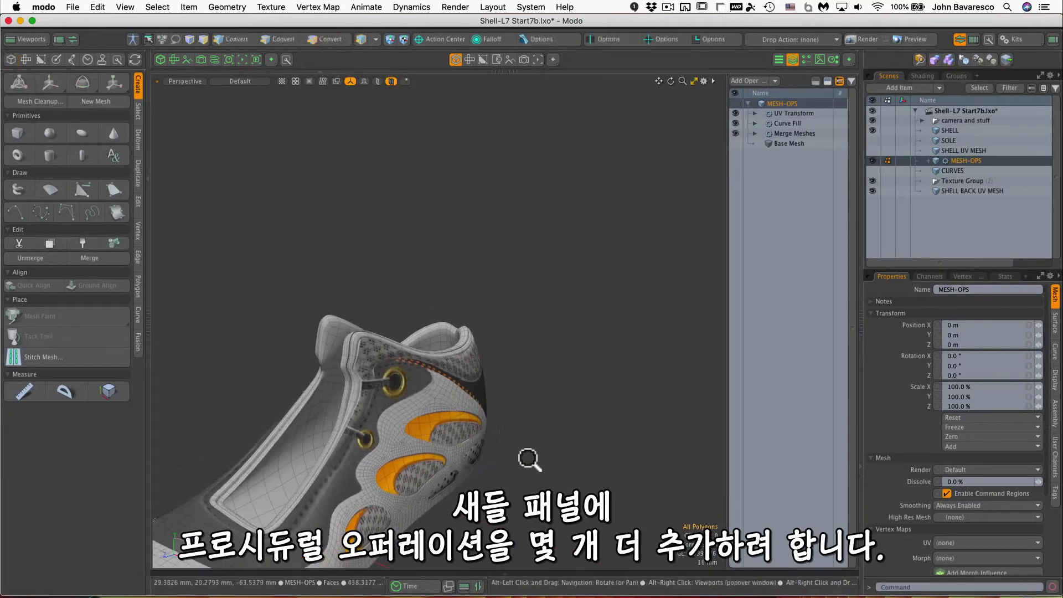
pyautogui.keyDown('ctrl'); pyautogui.keyDown('alt'); pyautogui.moveTo(528, 458); pyautogui.dragTo(449, 397); pyautogui.keyUp('alt'); pyautogui.keyUp('ctrl')
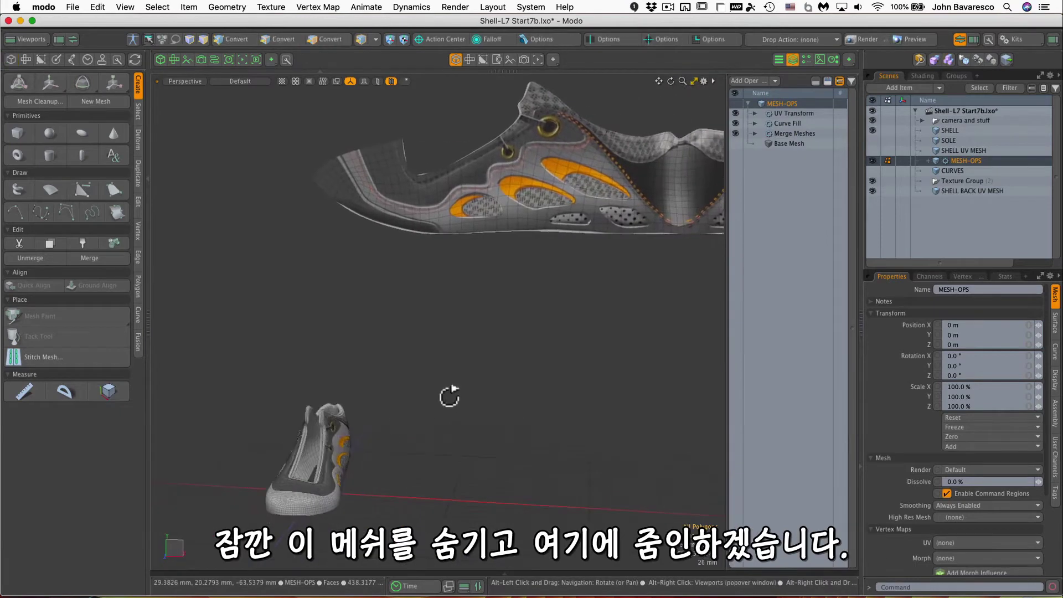
pyautogui.click(873, 190)
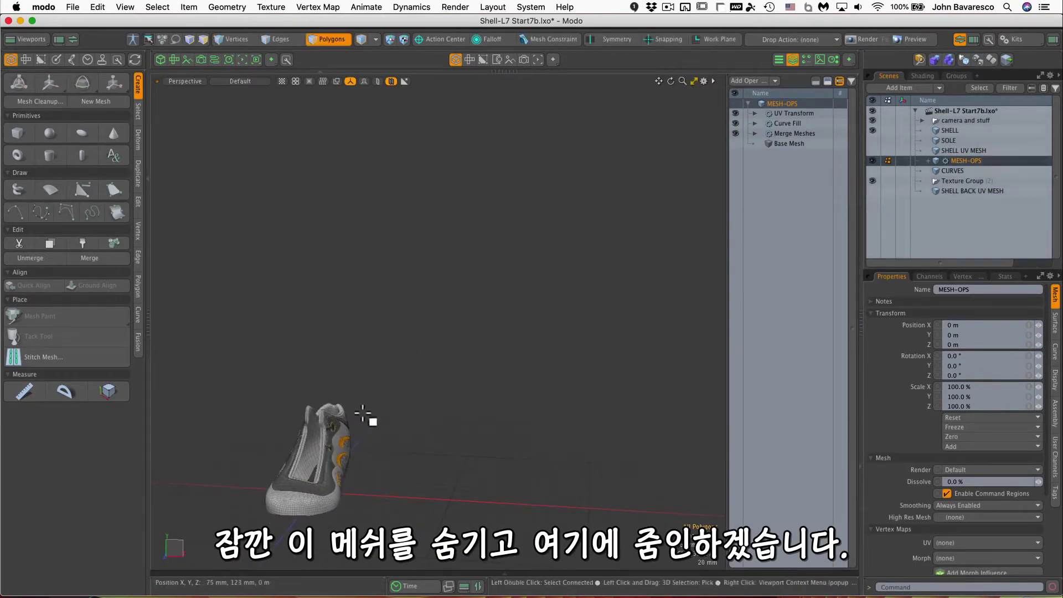
# Add a Set Polygon Type operation to MESH-OPS and set its polygon type to Catmull-Clark.
pyautogui.keyDown('ctrl'); pyautogui.keyDown('alt'); pyautogui.moveTo(365, 415); pyautogui.dragTo(424, 328); pyautogui.keyUp('alt'); pyautogui.keyUp('ctrl')
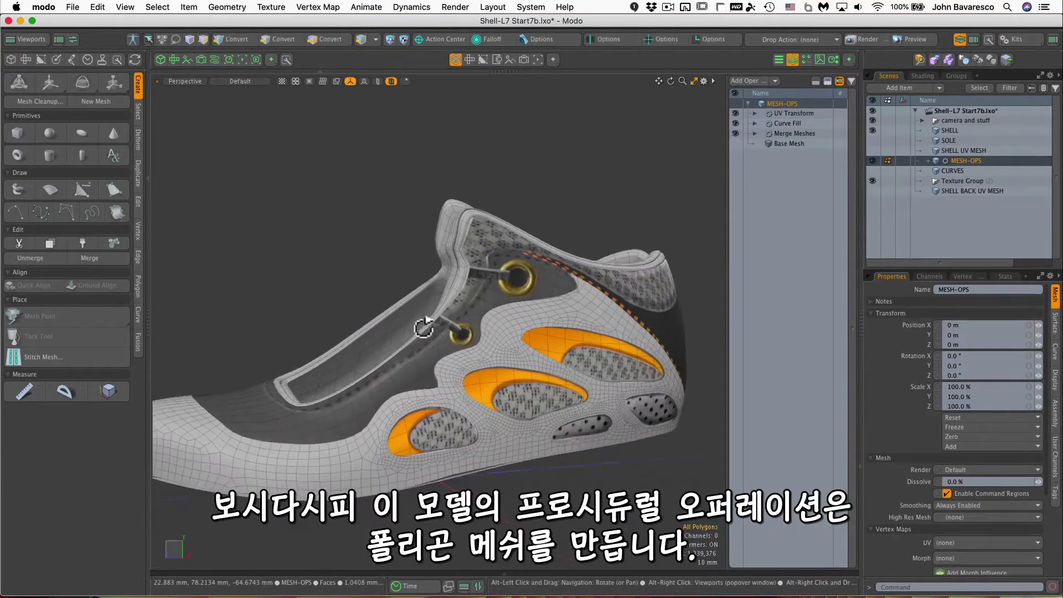
pyautogui.keyDown('ctrl'); pyautogui.keyDown('alt'); pyautogui.moveTo(474, 375); pyautogui.dragTo(485, 313); pyautogui.keyUp('alt'); pyautogui.keyUp('ctrl')
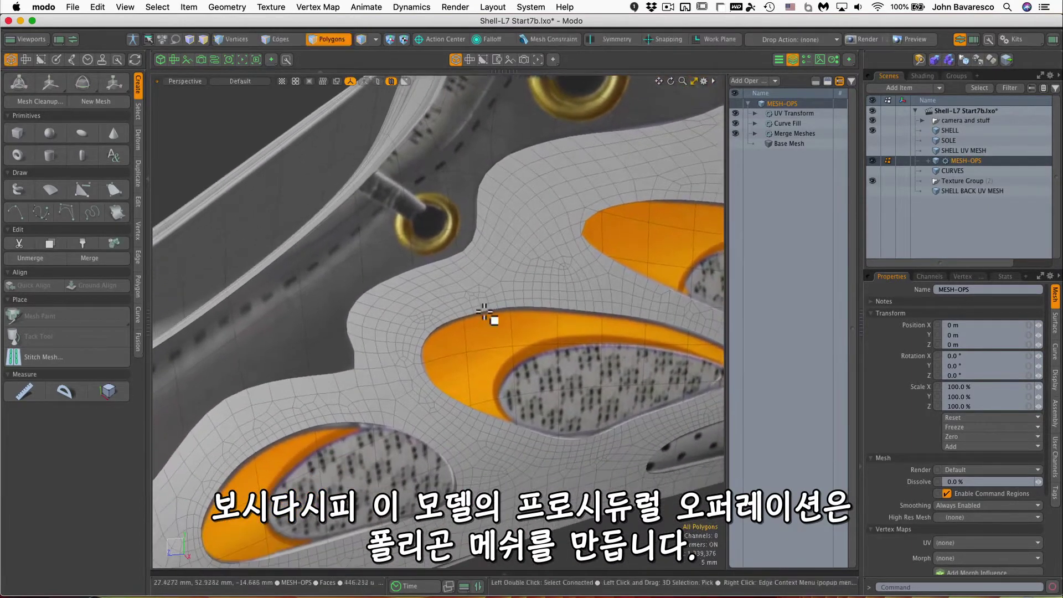
pyautogui.keyDown('ctrl'); pyautogui.keyDown('alt'); pyautogui.moveTo(433, 340); pyautogui.dragTo(477, 327); pyautogui.keyUp('alt'); pyautogui.keyUp('ctrl')
pyautogui.keyDown('alt'); pyautogui.keyDown('shift'); pyautogui.moveTo(653, 194); pyautogui.dragTo(515, 311); pyautogui.keyUp('shift'); pyautogui.keyUp('alt')
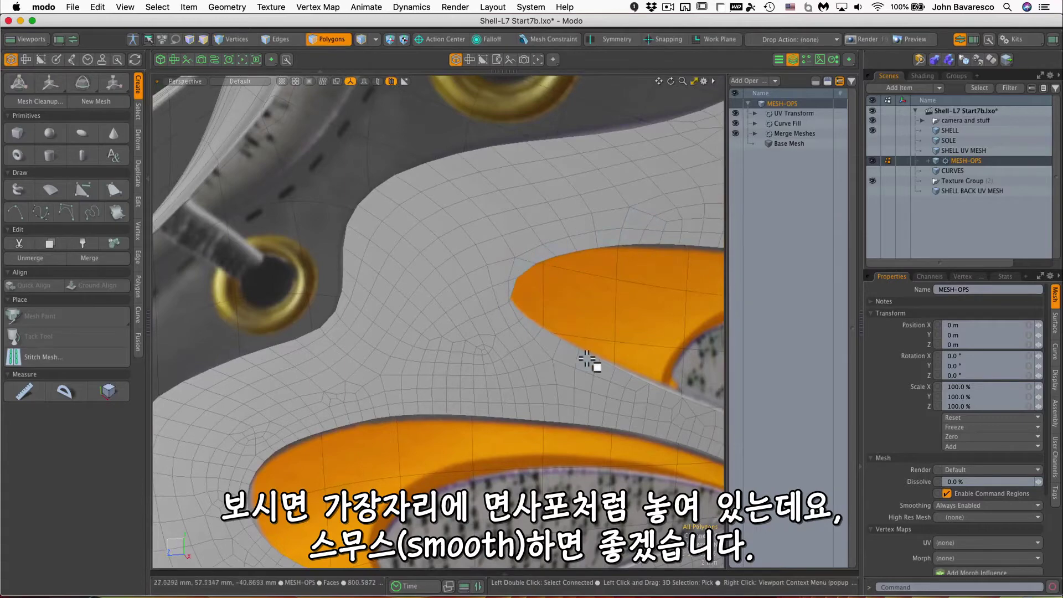
pyautogui.keyDown('ctrl'); pyautogui.keyDown('alt'); pyautogui.moveTo(593, 360); pyautogui.dragTo(584, 385); pyautogui.keyUp('alt'); pyautogui.keyUp('ctrl')
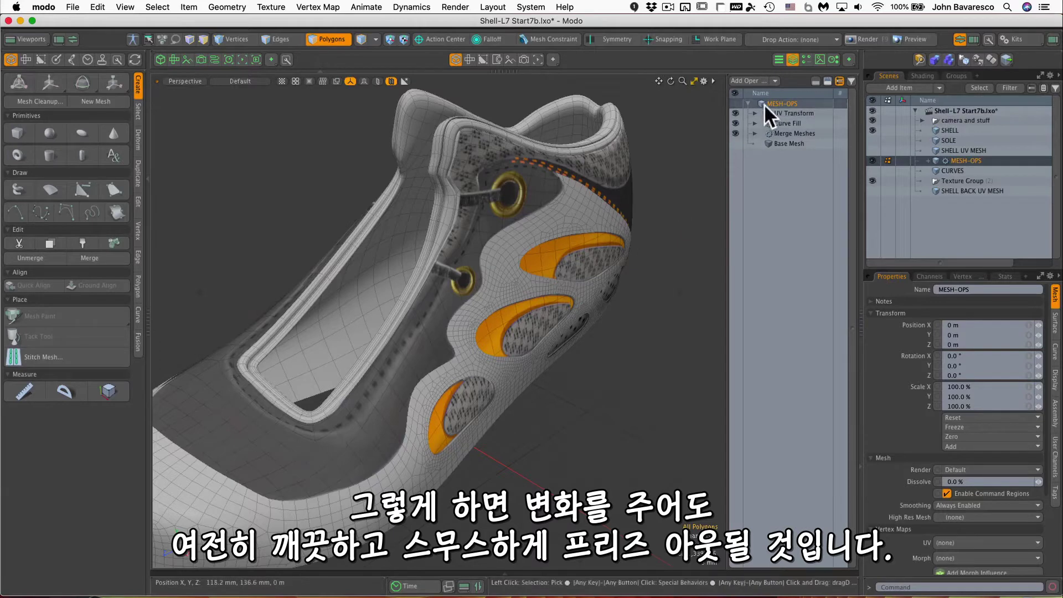
pyautogui.click(760, 81)
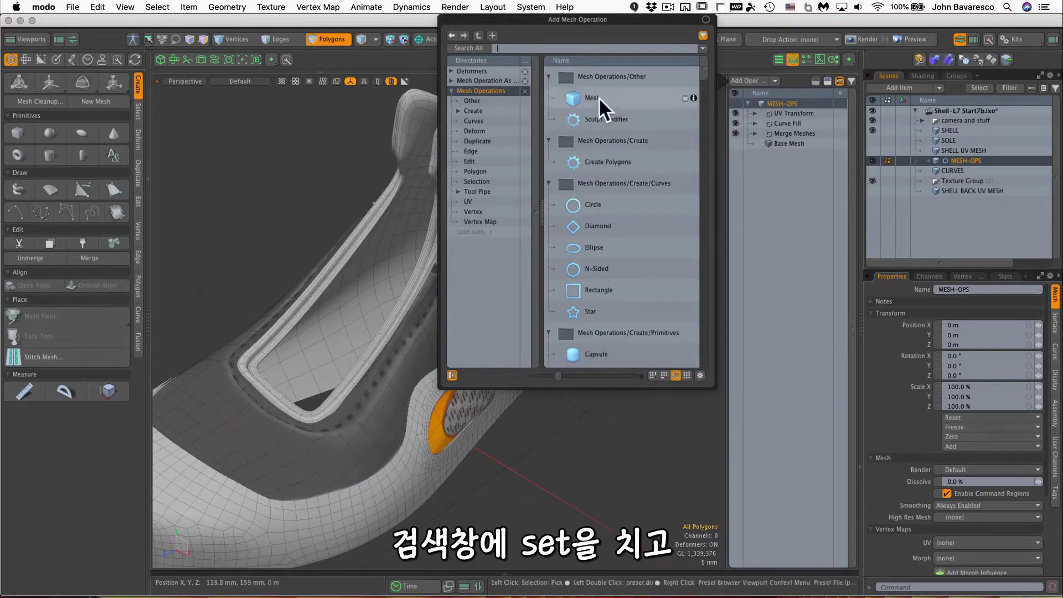
pyautogui.write('set')
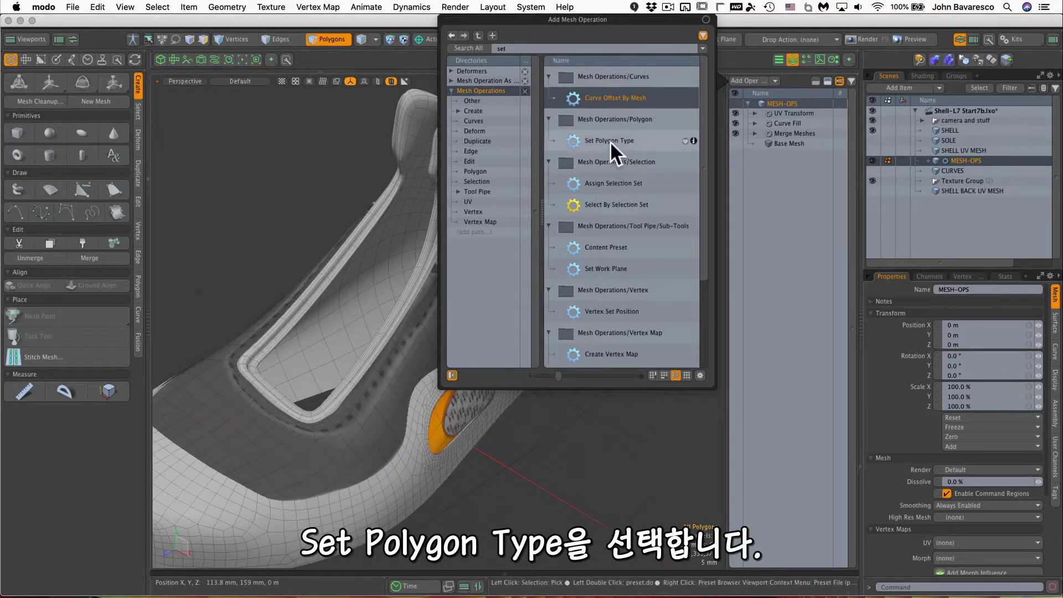
pyautogui.click(610, 142)
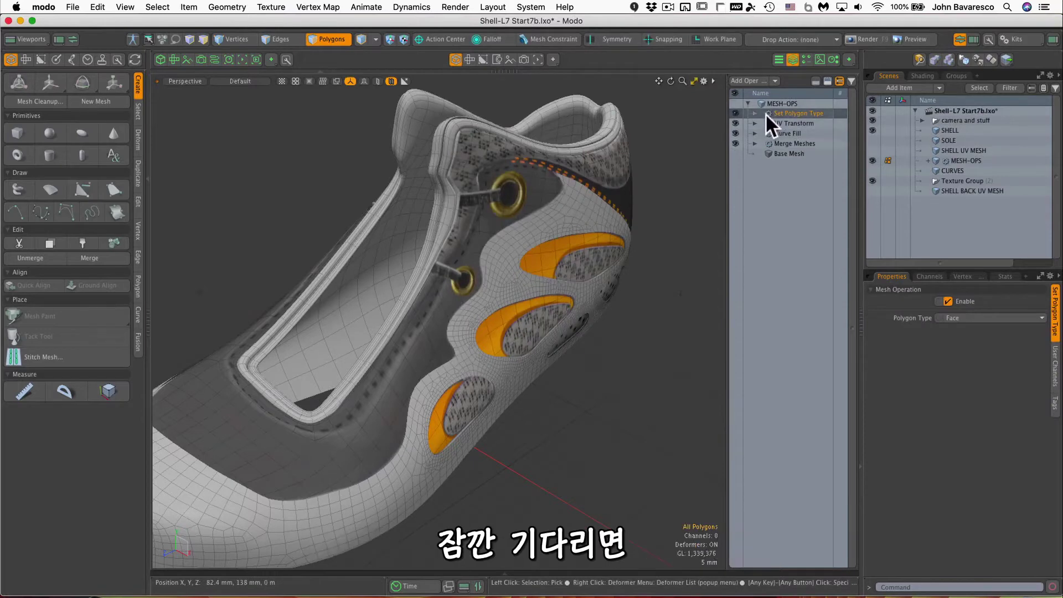
pyautogui.click(974, 317)
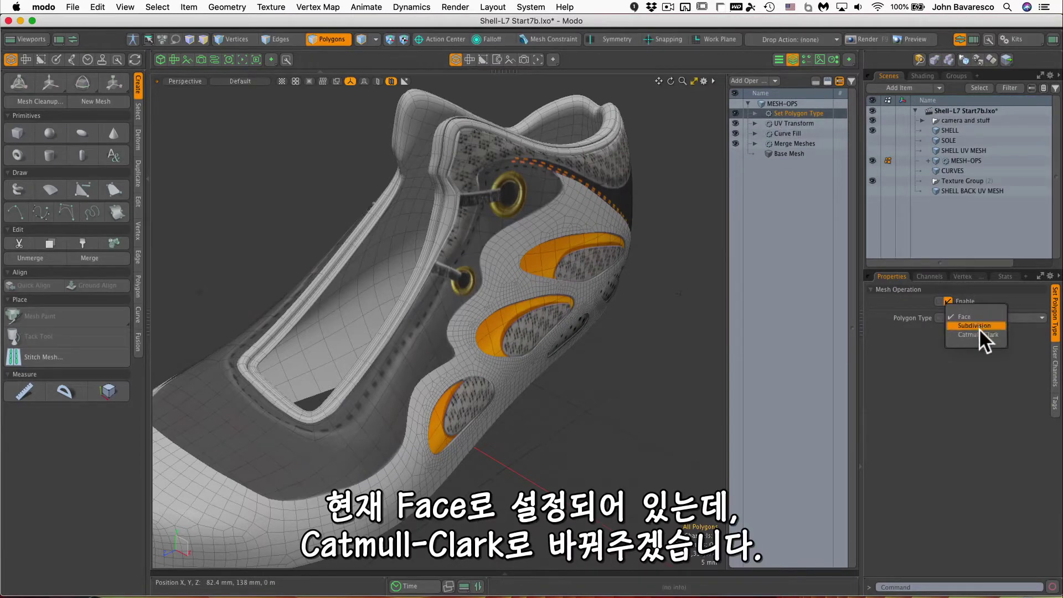
pyautogui.click(980, 333)
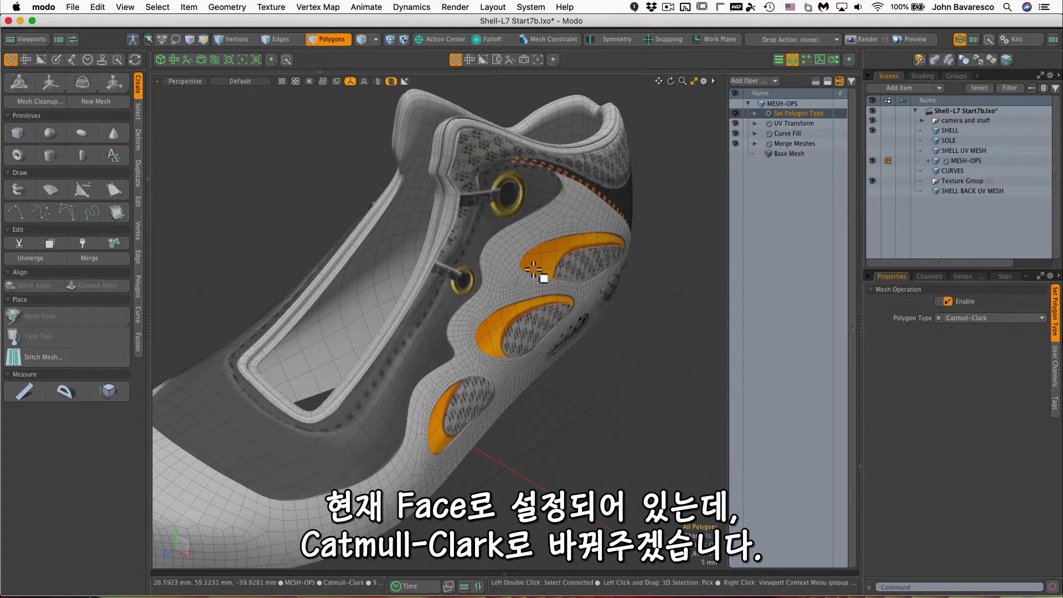
# Examine the saddle panel's edges around the orange cutouts and at its tight upper corner.
pyautogui.keyDown('ctrl'); pyautogui.keyDown('alt'); pyautogui.moveTo(524, 261); pyautogui.dragTo(619, 242); pyautogui.keyUp('alt'); pyautogui.keyUp('ctrl')
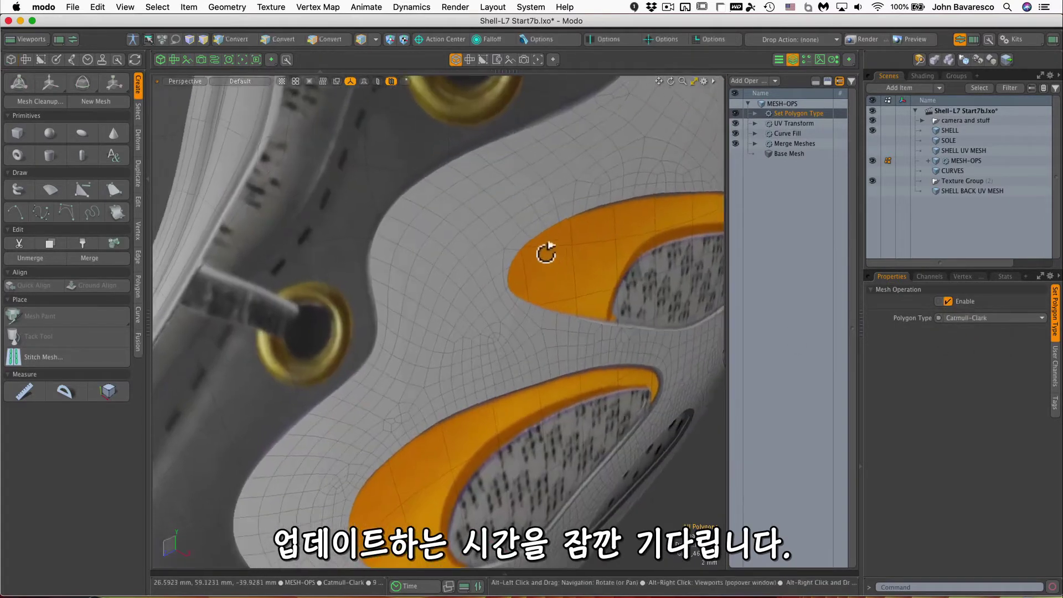
pyautogui.keyDown('alt'); pyautogui.moveTo(546, 251); pyautogui.dragTo(515, 239); pyautogui.keyUp('alt')
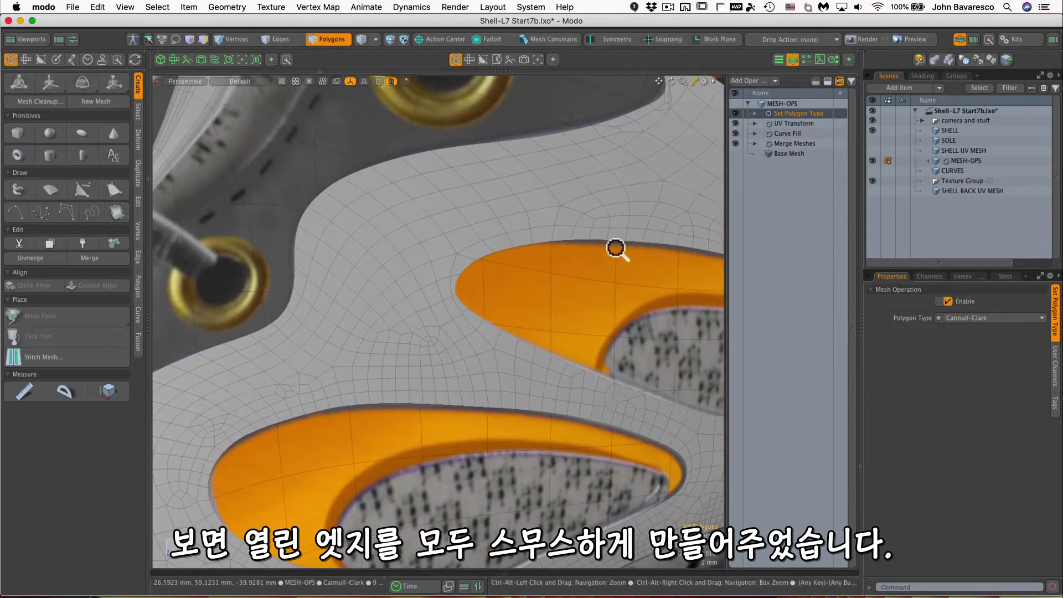
pyautogui.keyDown('ctrl'); pyautogui.keyDown('alt'); pyautogui.moveTo(614, 247); pyautogui.dragTo(567, 248); pyautogui.keyUp('alt'); pyautogui.keyUp('ctrl')
pyautogui.keyDown('alt'); pyautogui.keyDown('shift'); pyautogui.moveTo(567, 248); pyautogui.dragTo(647, 180); pyautogui.keyUp('shift'); pyautogui.keyUp('alt')
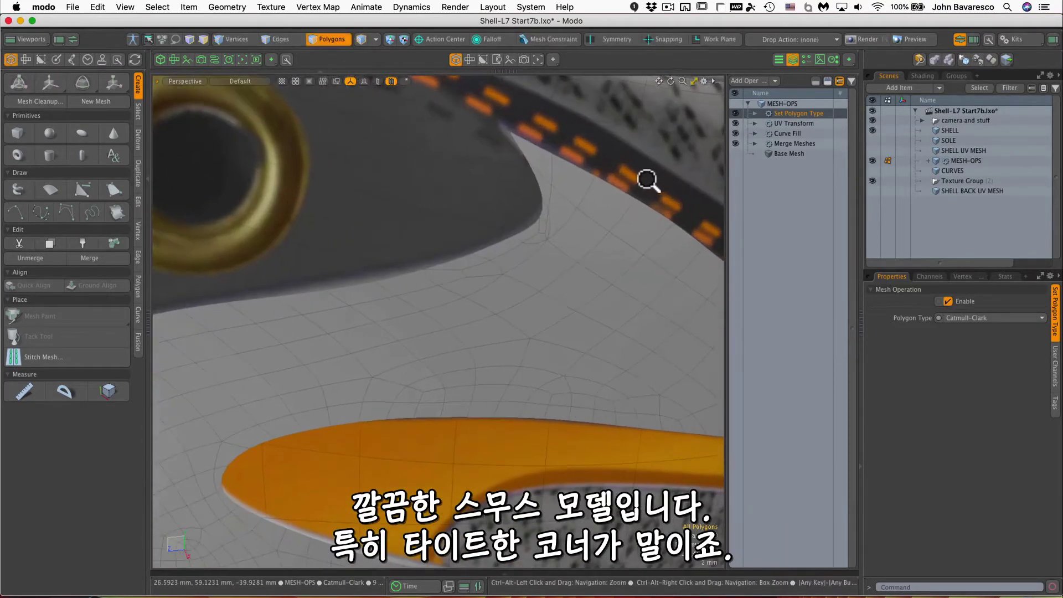
pyautogui.keyDown('ctrl'); pyautogui.keyDown('alt'); pyautogui.moveTo(522, 176); pyautogui.dragTo(545, 286); pyautogui.keyUp('alt'); pyautogui.keyUp('ctrl')
pyautogui.press('3')
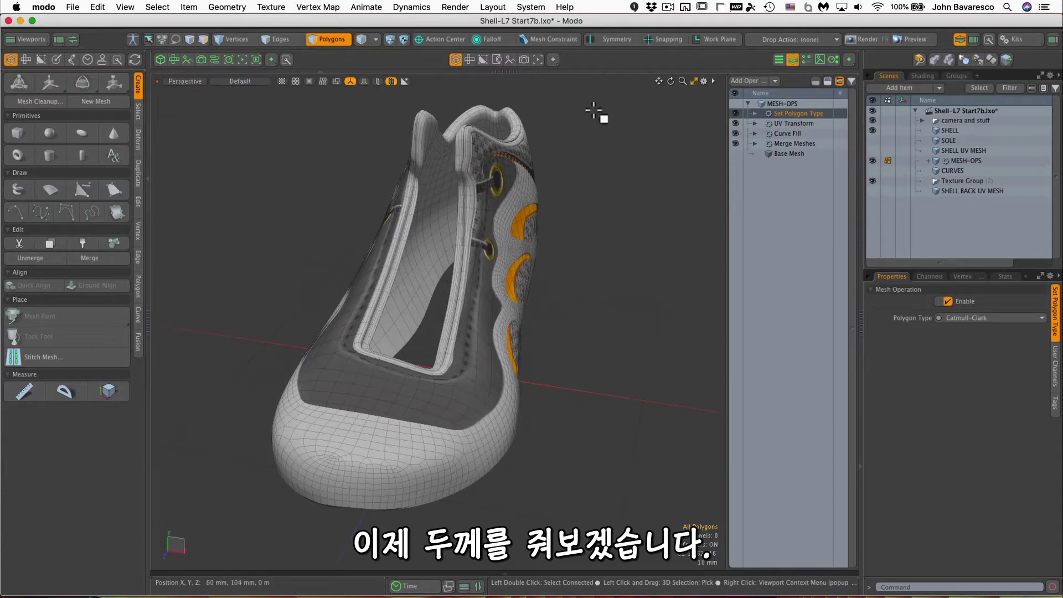
# Open the mesh operation browser, search it for the Thicken operation, and clear the search.
pyautogui.click(758, 82)
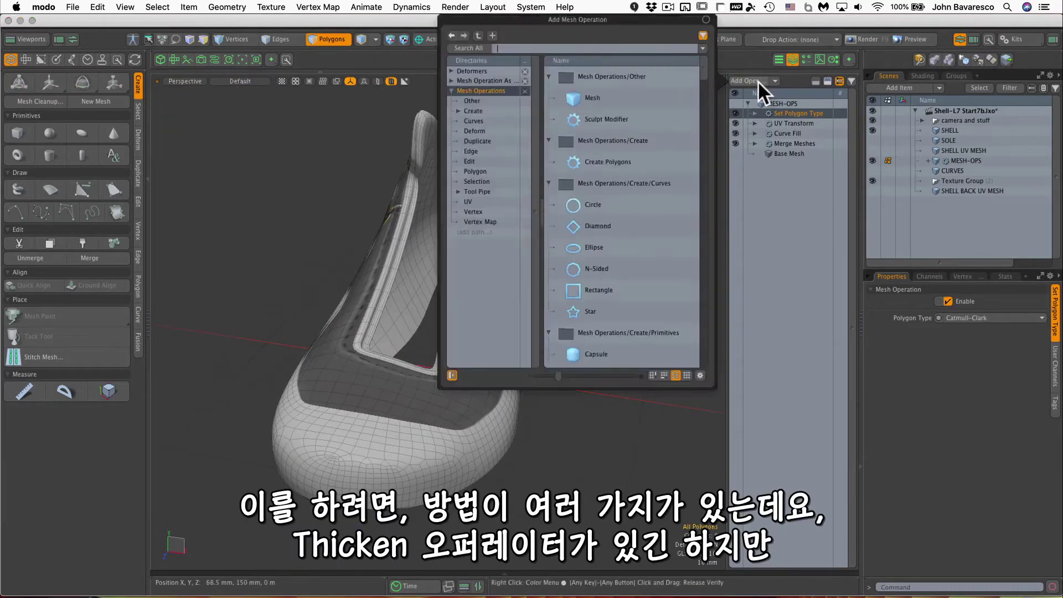
pyautogui.write('thi')
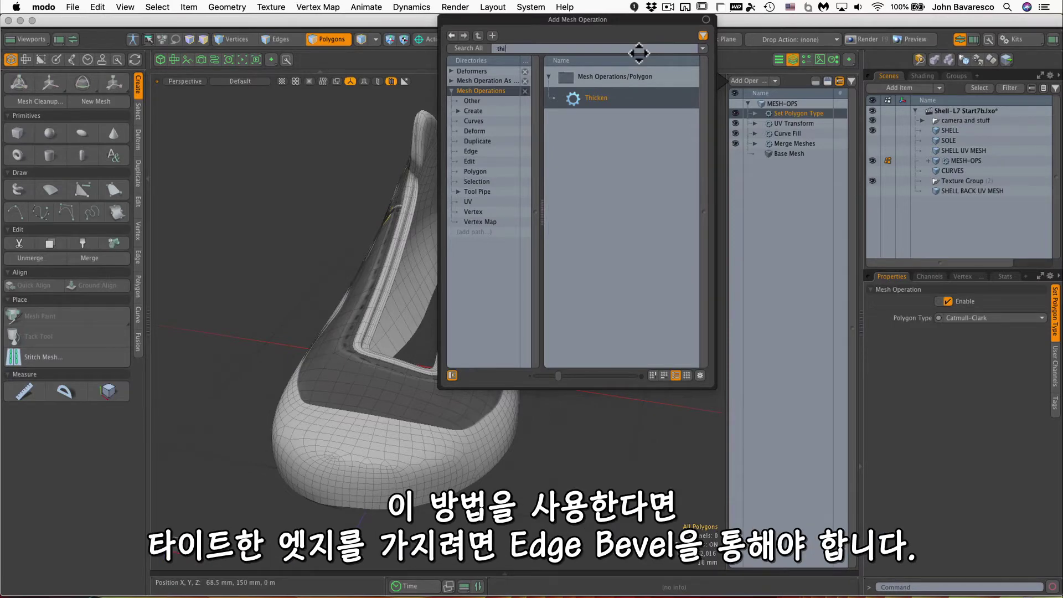
pyautogui.press('BackSpace')
pyautogui.press('BackSpace')
pyautogui.press('BackSpace')
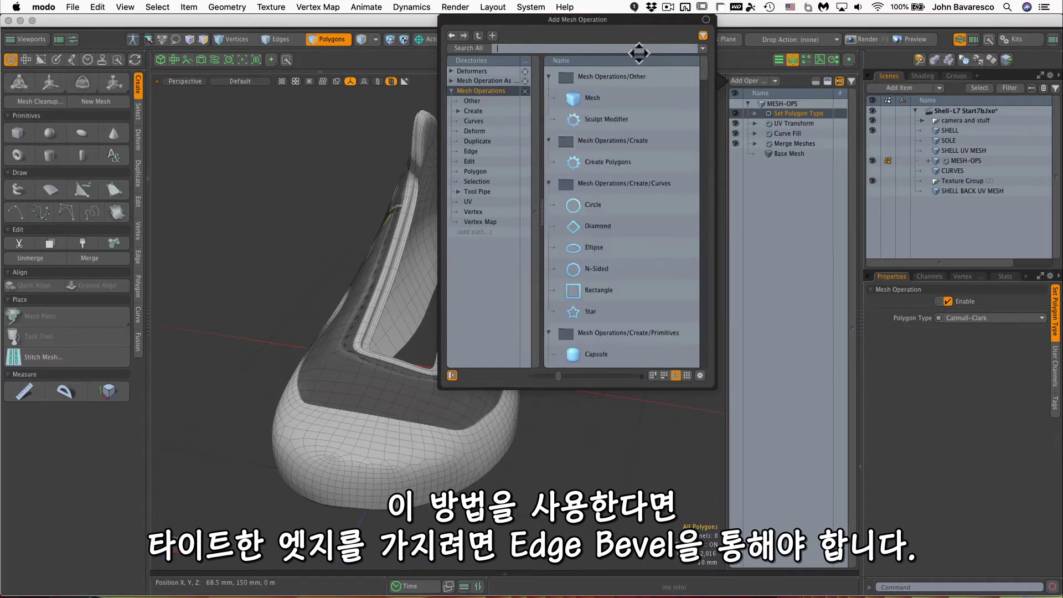
# Find the Polygon Bevel mesh operation and add it to MESH-OPS on top of Set Polygon Type.
pyautogui.write('be')
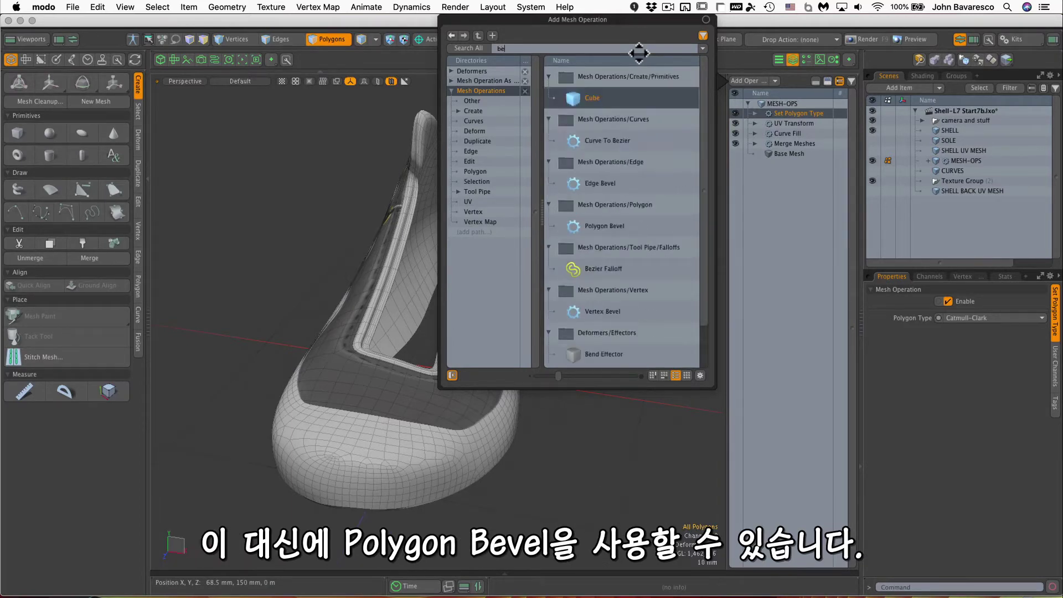
pyautogui.write('v')
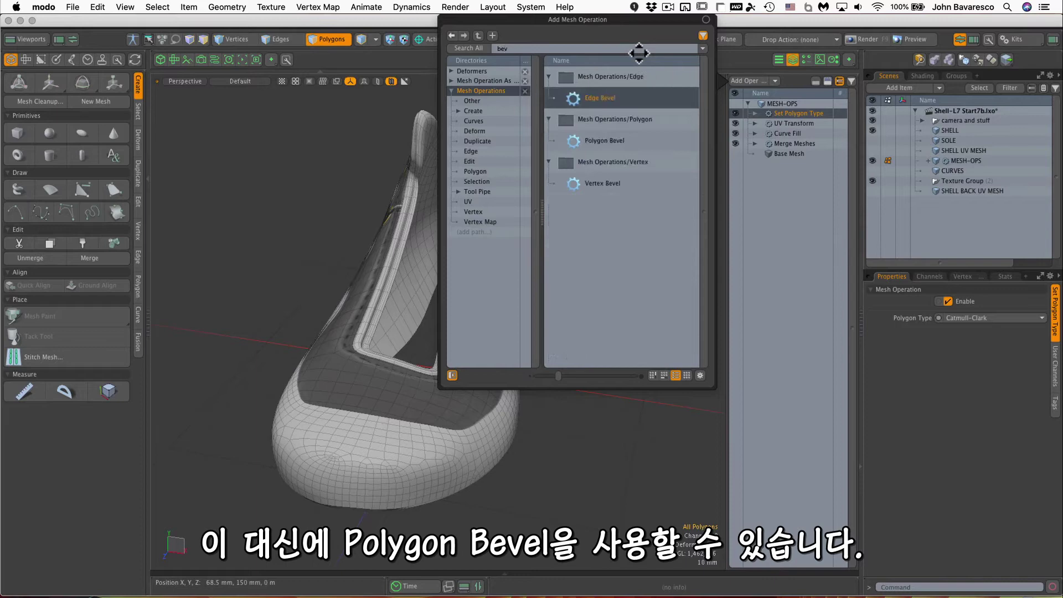
pyautogui.doubleClick(592, 141)
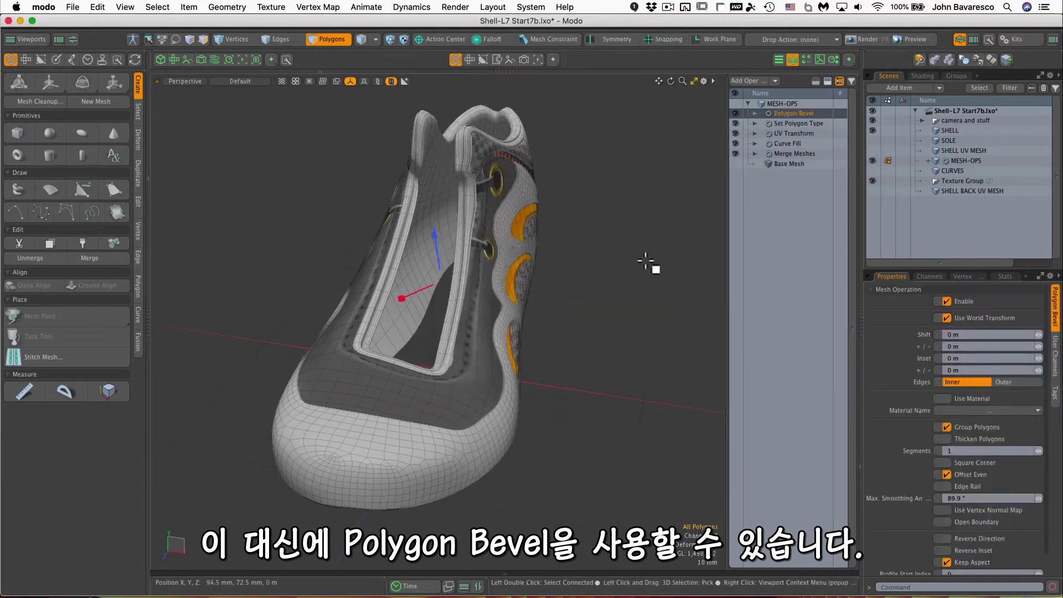
# Set the Polygon Bevel to 2 segments and shift the saddle panel outward by about 1.2 mm.
pyautogui.keyDown('ctrl'); pyautogui.keyDown('alt'); pyautogui.moveTo(475, 220); pyautogui.dragTo(563, 303); pyautogui.keyUp('alt'); pyautogui.keyUp('ctrl')
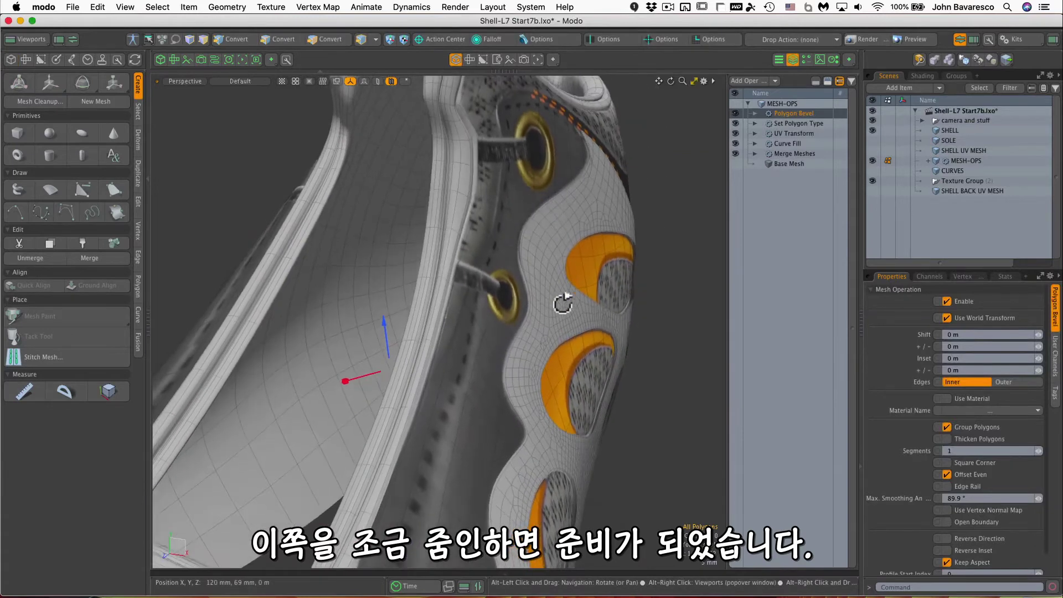
pyautogui.moveTo(986, 451); pyautogui.dragTo(825, 451)
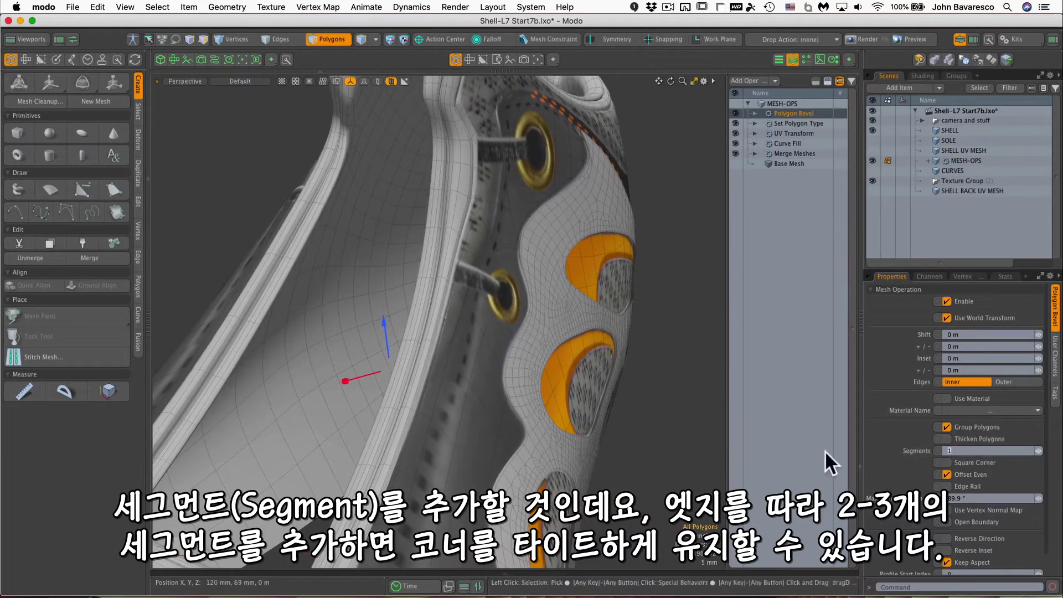
pyautogui.write('2')
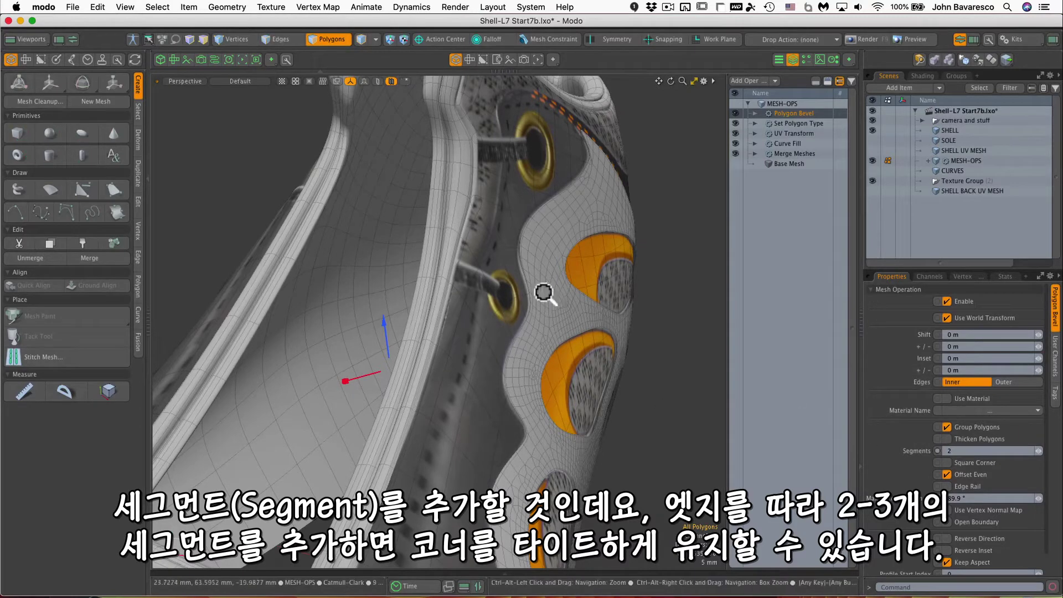
pyautogui.keyDown('ctrl'); pyautogui.keyDown('alt'); pyautogui.moveTo(543, 294); pyautogui.dragTo(518, 230); pyautogui.keyUp('alt'); pyautogui.keyUp('ctrl')
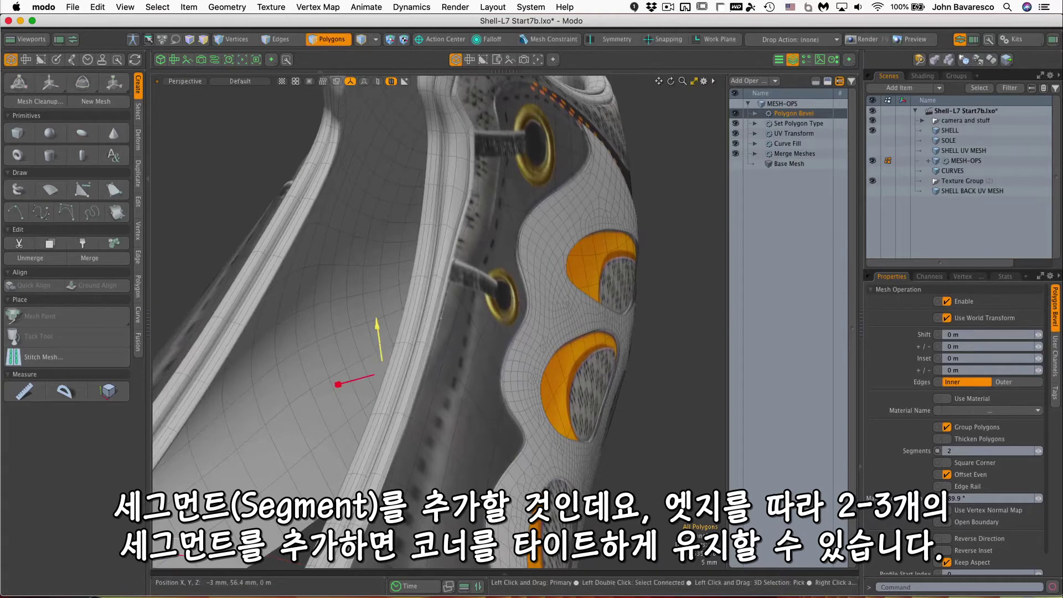
pyautogui.moveTo(379, 341); pyautogui.dragTo(378, 327)
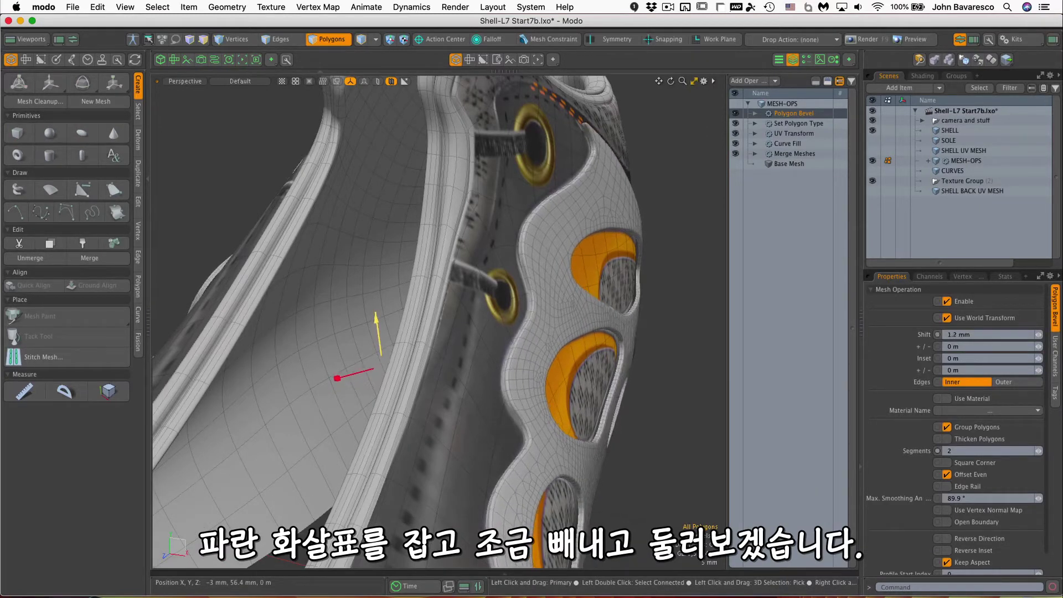
# Check the panel's thickness along its edge and increase the Polygon Bevel shift to about 1.3 mm.
pyautogui.keyDown('alt'); pyautogui.moveTo(526, 228); pyautogui.dragTo(563, 273); pyautogui.keyUp('alt')
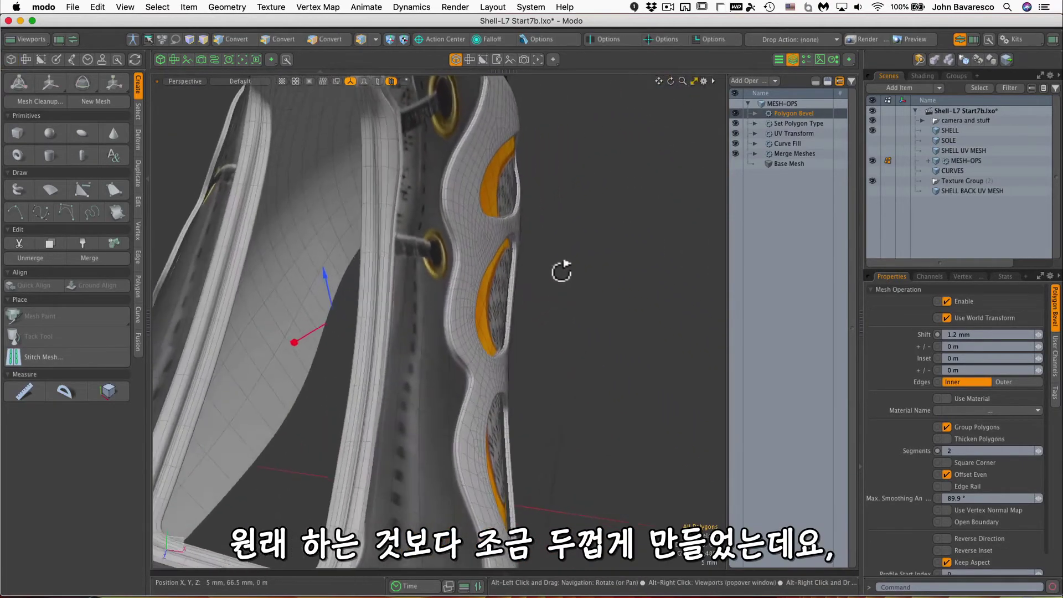
pyautogui.keyDown('ctrl'); pyautogui.keyDown('alt'); pyautogui.moveTo(473, 259); pyautogui.dragTo(596, 167); pyautogui.keyUp('alt'); pyautogui.keyUp('ctrl')
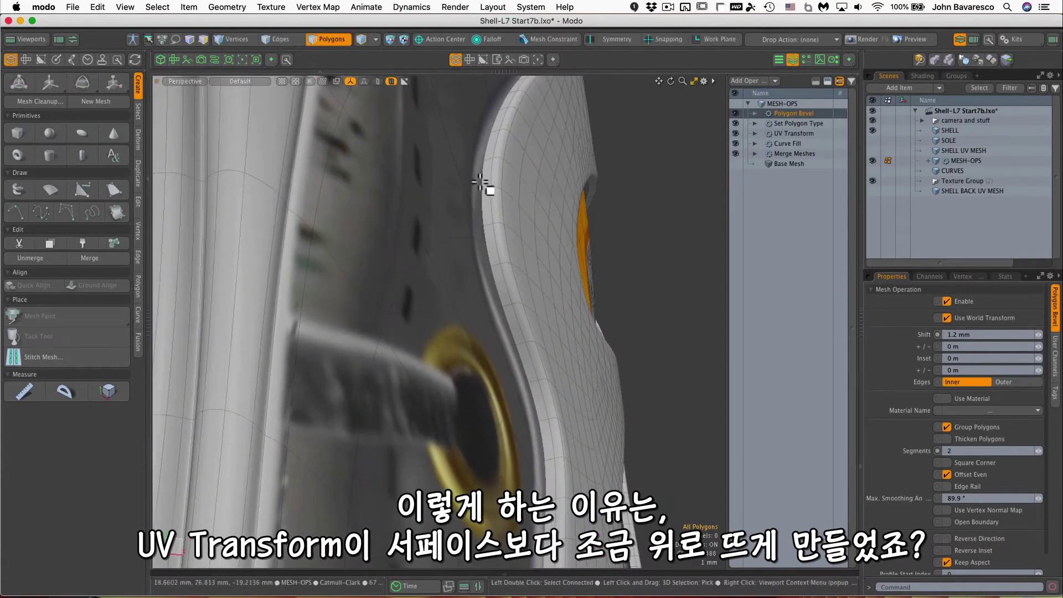
pyautogui.keyDown('ctrl'); pyautogui.keyDown('alt'); pyautogui.moveTo(482, 184); pyautogui.dragTo(567, 188); pyautogui.keyUp('alt'); pyautogui.keyUp('ctrl')
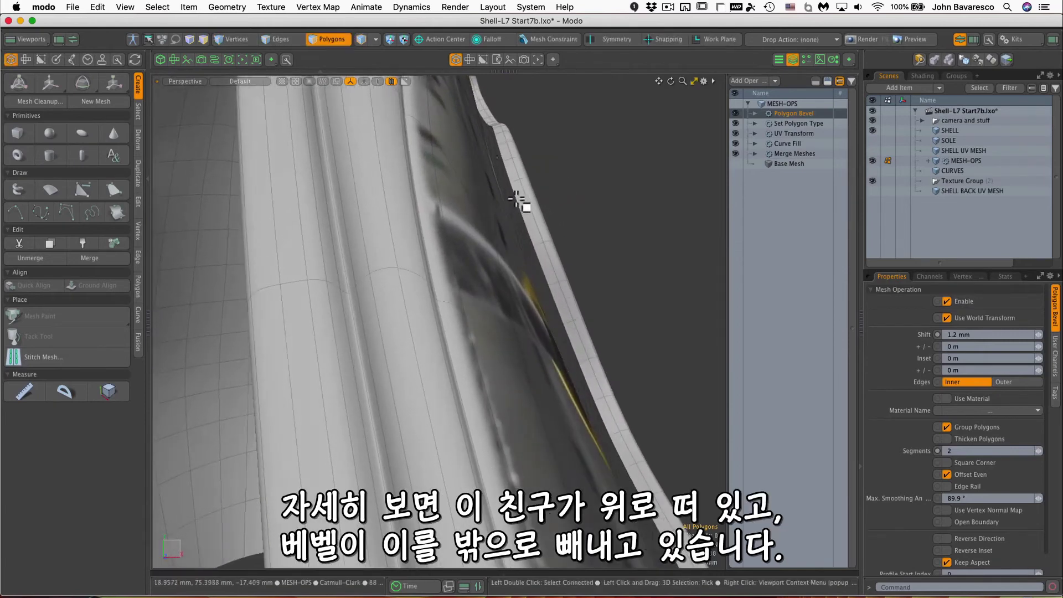
pyautogui.keyDown('ctrl'); pyautogui.keyDown('alt'); pyautogui.moveTo(487, 311); pyautogui.dragTo(360, 434); pyautogui.keyUp('alt'); pyautogui.keyUp('ctrl')
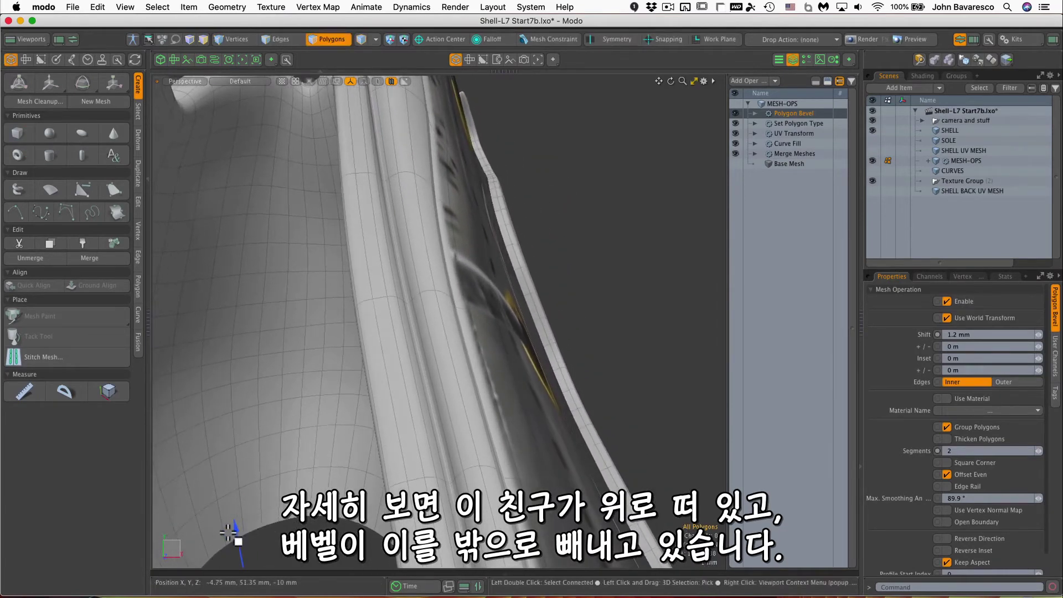
pyautogui.moveTo(237, 541)
pyautogui.mouseDown()
pyautogui.moveTo(235, 516)
pyautogui.moveTo(236, 530)
pyautogui.mouseUp()
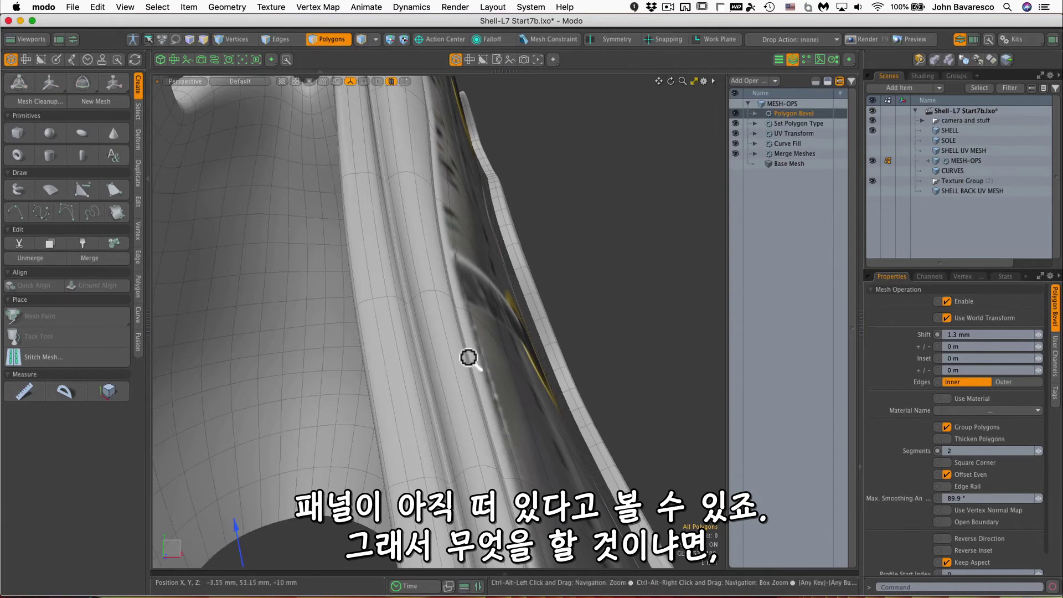
# Set the Push value of the UV Transform operation to -750 um.
pyautogui.click(802, 133)
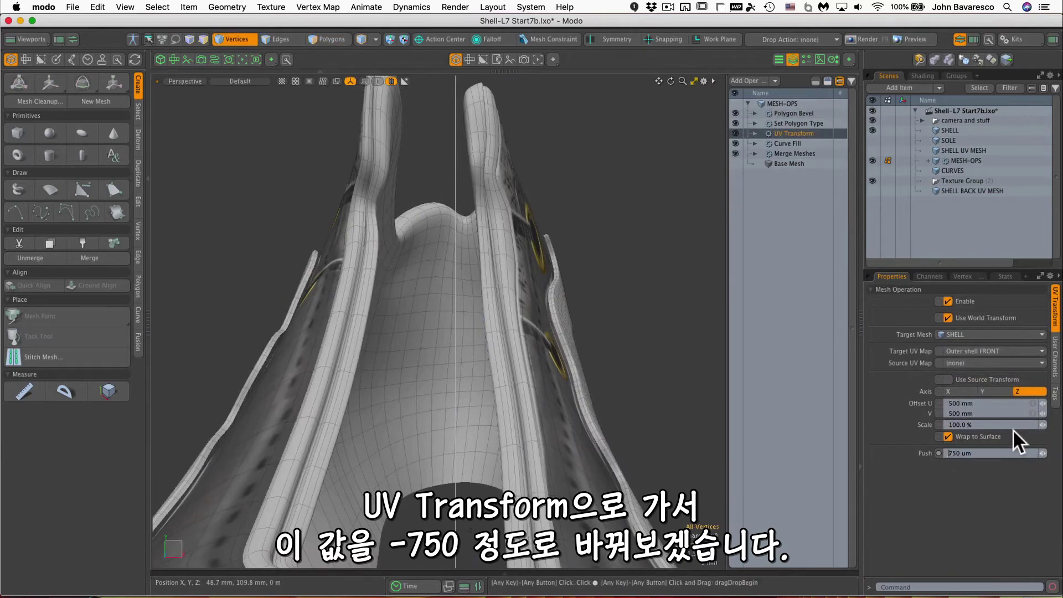
pyautogui.write('-')
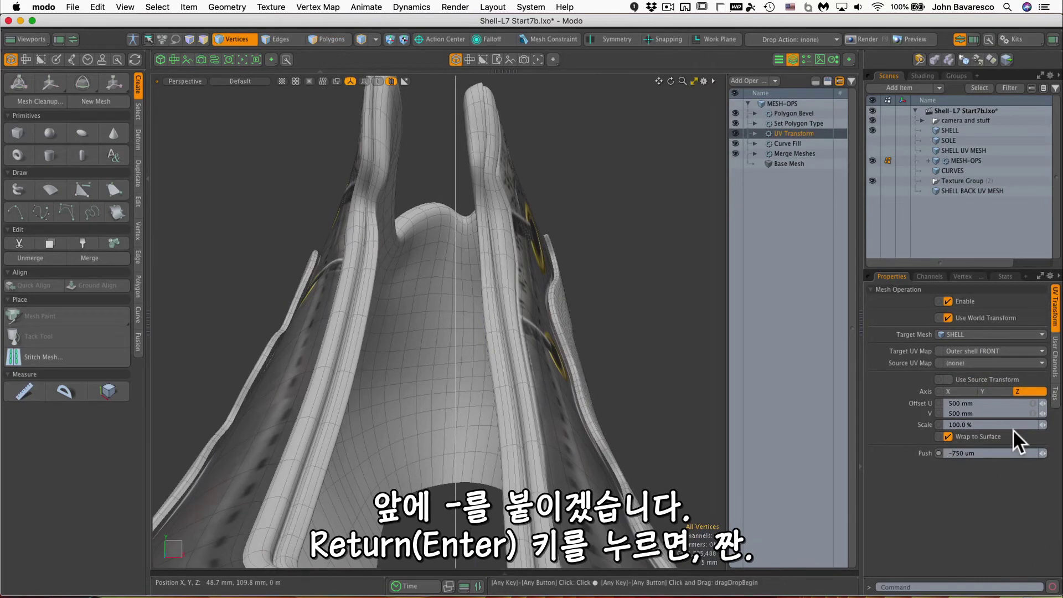
# Apply the UV Transform's negative Push, adjust it to -7 um, and check how the saddle panel's edge sits on the shell.
pyautogui.press('Return')
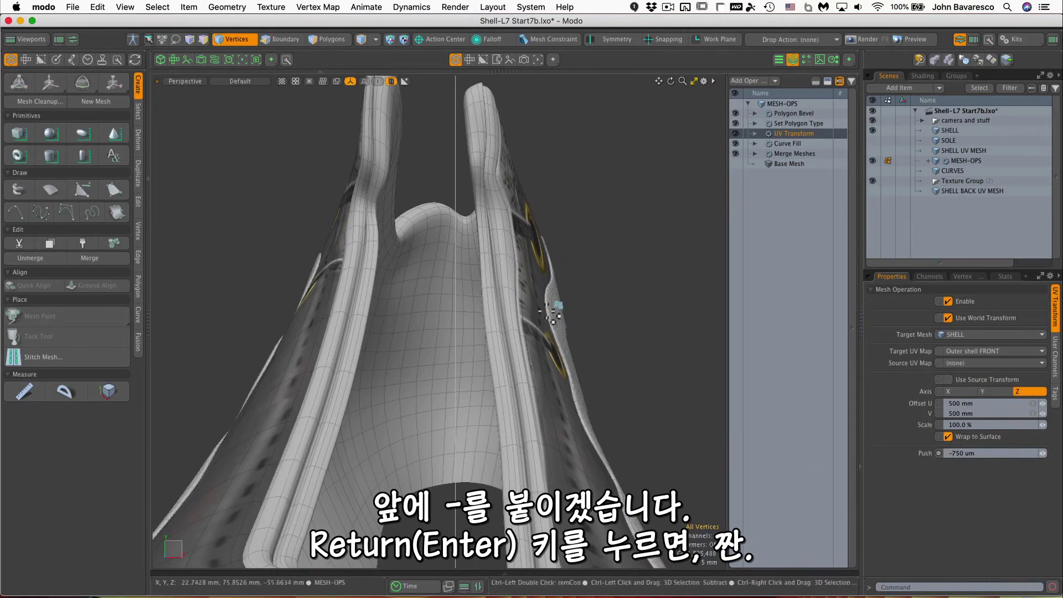
pyautogui.keyDown('ctrl'); pyautogui.keyDown('alt'); pyautogui.moveTo(569, 309); pyautogui.dragTo(582, 244); pyautogui.keyUp('alt'); pyautogui.keyUp('ctrl')
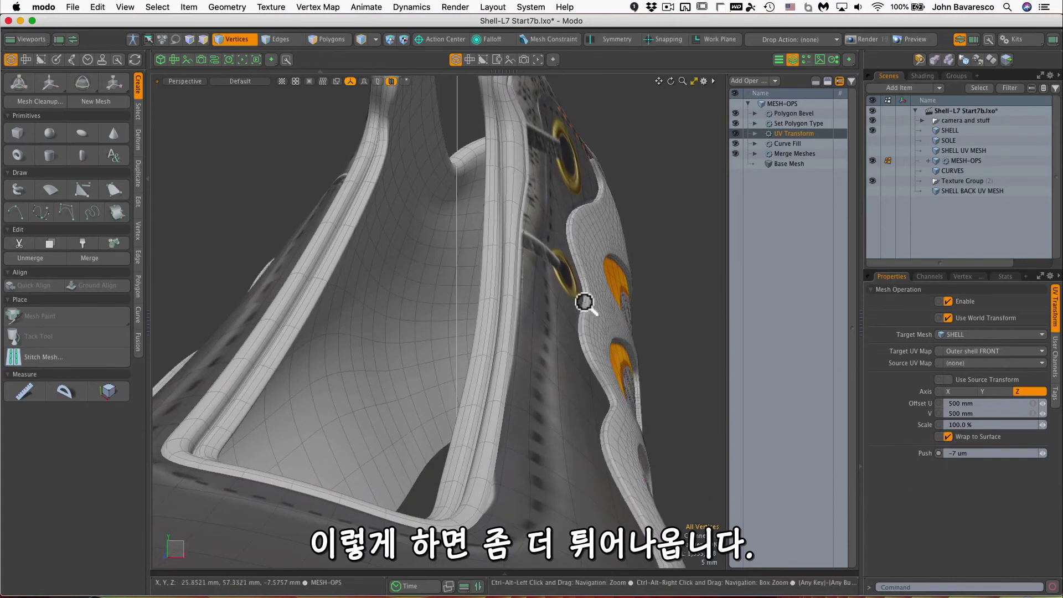
pyautogui.keyDown('alt'); pyautogui.moveTo(586, 303); pyautogui.dragTo(610, 289); pyautogui.keyUp('alt')
pyautogui.scroll(10, 619, 253)
pyautogui.keyDown('alt'); pyautogui.moveTo(619, 253); pyautogui.dragTo(643, 187); pyautogui.keyUp('alt')
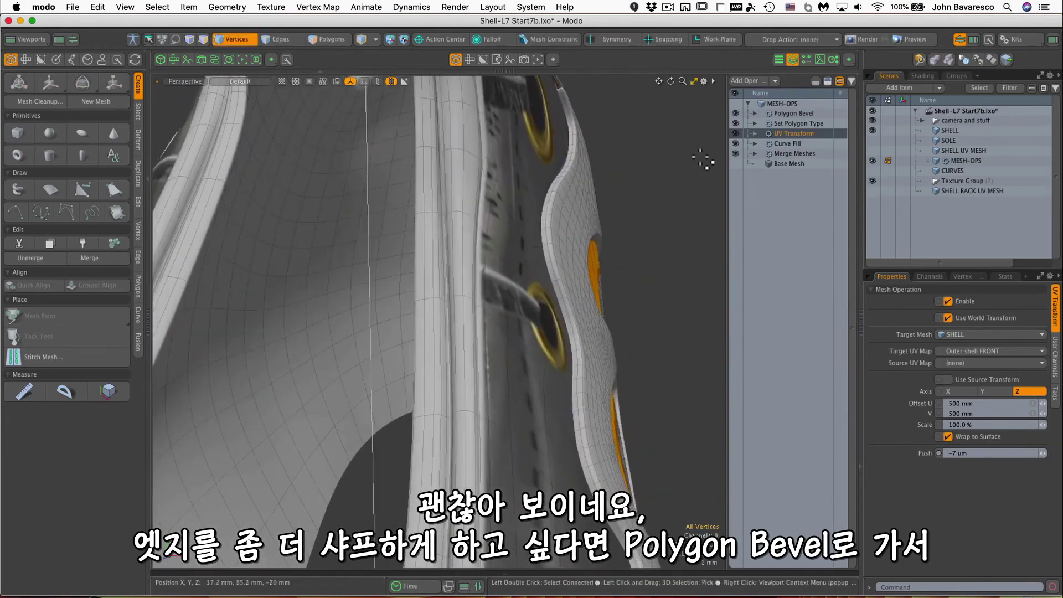
# Sharpen the saddle panel's edge by setting the Polygon Bevel to 3 segments with a 900 um shift, and check the shoe from the side.
pyautogui.click(785, 112)
pyautogui.click(941, 451)
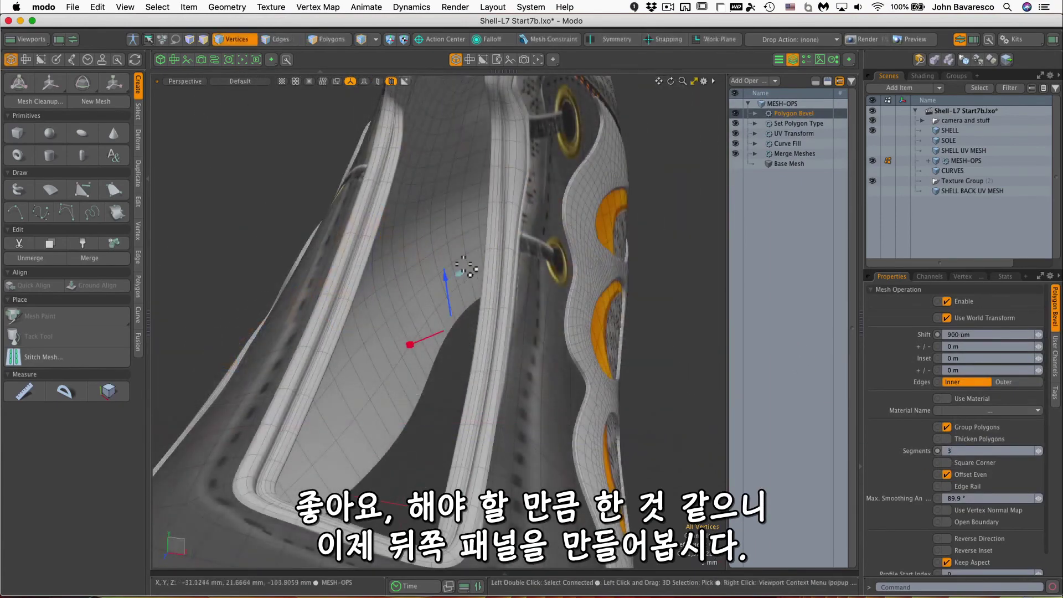
pyautogui.keyDown('ctrl'); pyautogui.keyDown('alt'); pyautogui.moveTo(588, 231); pyautogui.dragTo(518, 215); pyautogui.keyUp('alt'); pyautogui.keyUp('ctrl')
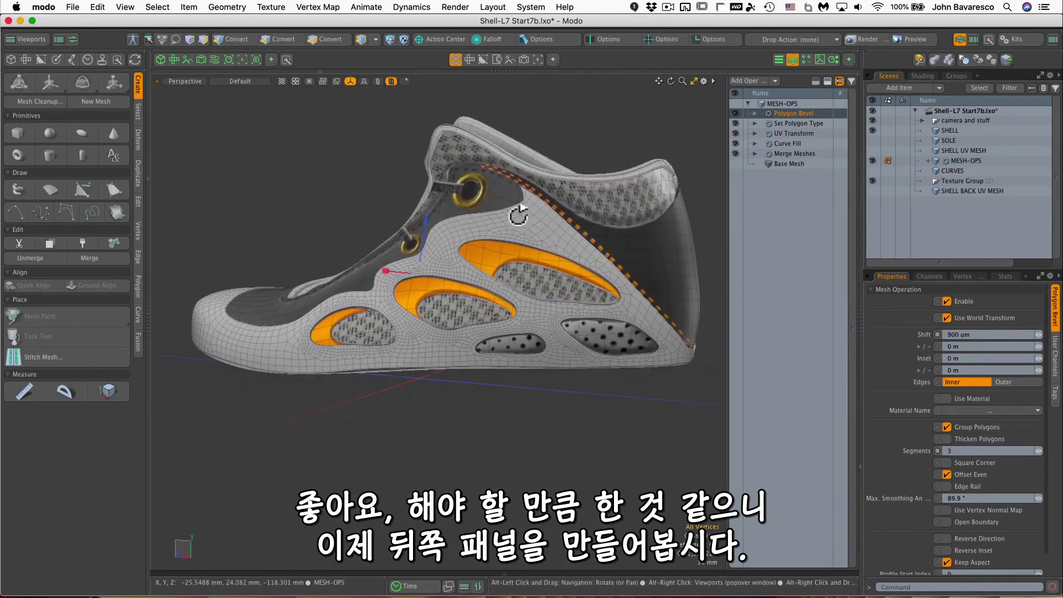
pyautogui.keyDown('alt'); pyautogui.moveTo(602, 251); pyautogui.dragTo(621, 240); pyautogui.keyUp('alt')
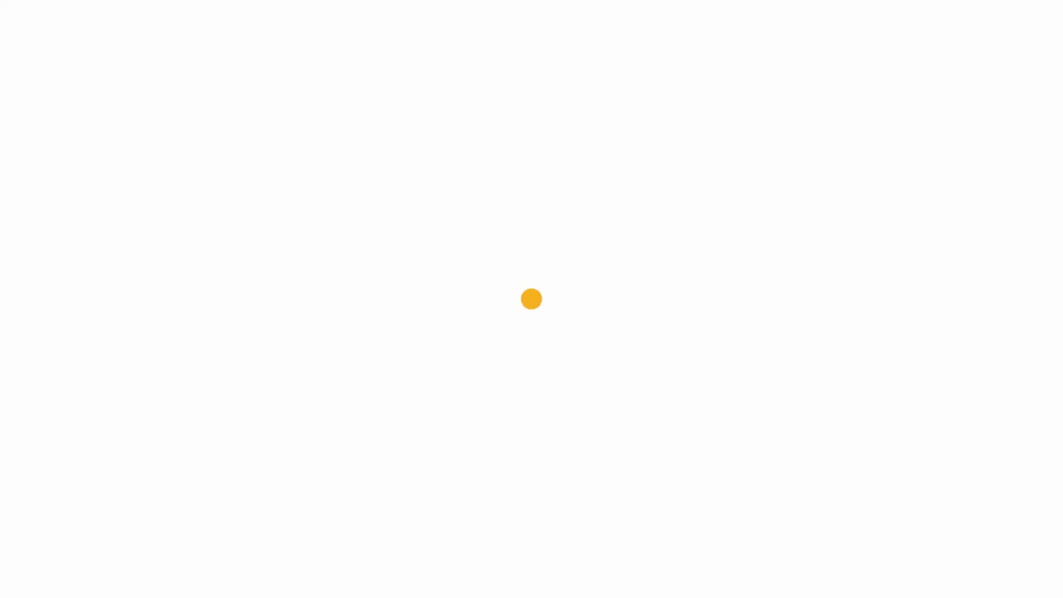